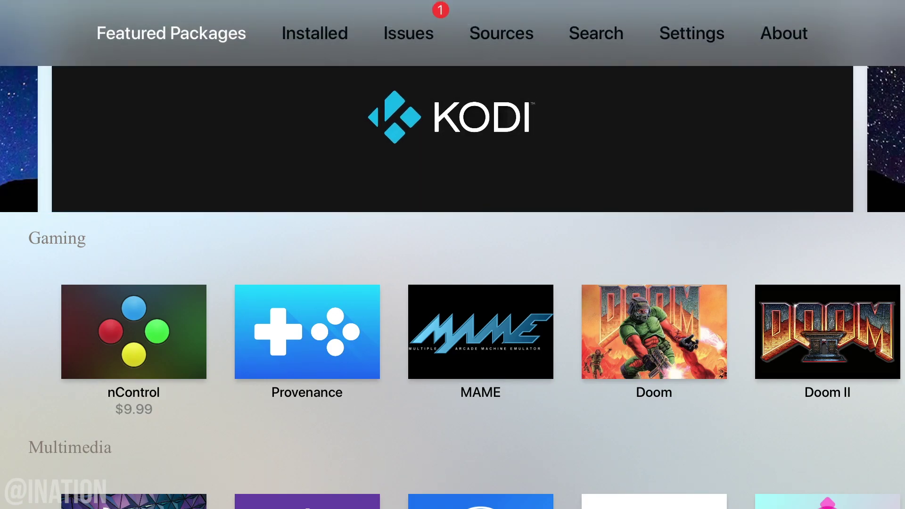
# Step: Run the suggested solution dpkg --configure --pending for the issue about packages needing configuration, and exit its output
pyautogui.press('Right')
pyautogui.press('Right')
pyautogui.press('Down')
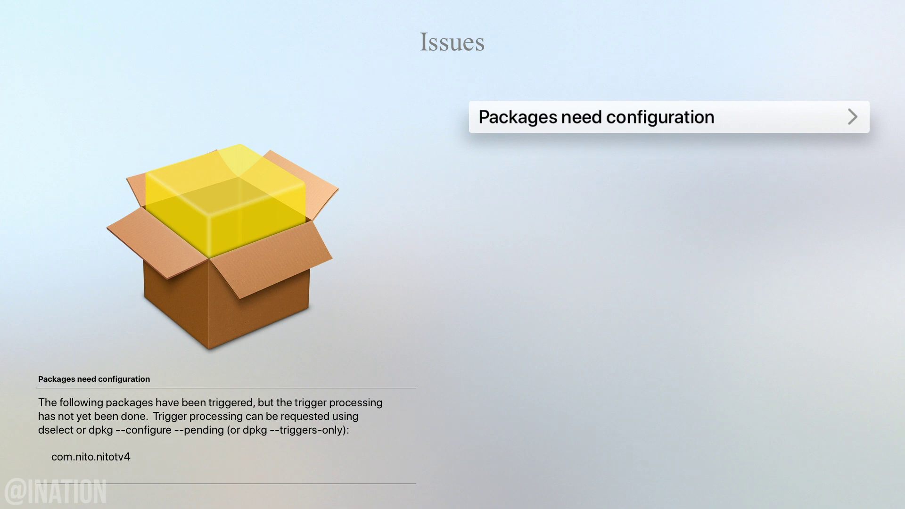
pyautogui.press('Return')
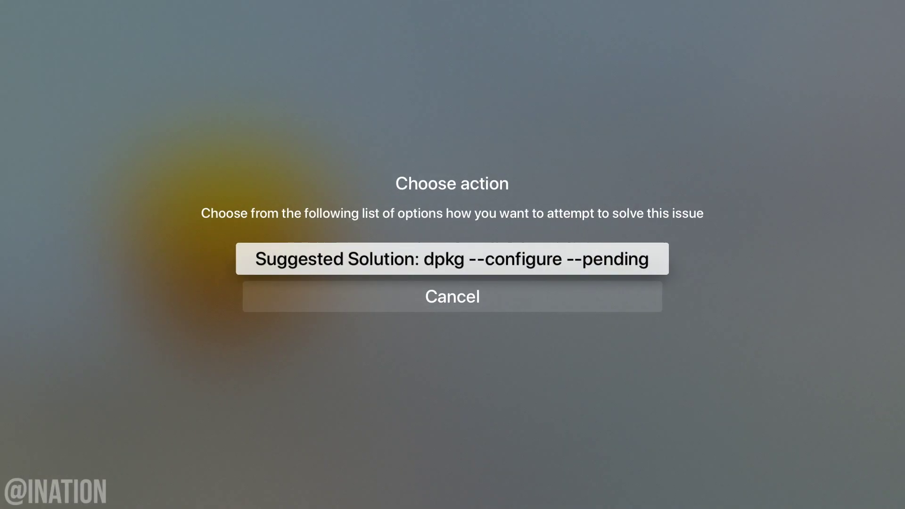
pyautogui.press('Return')
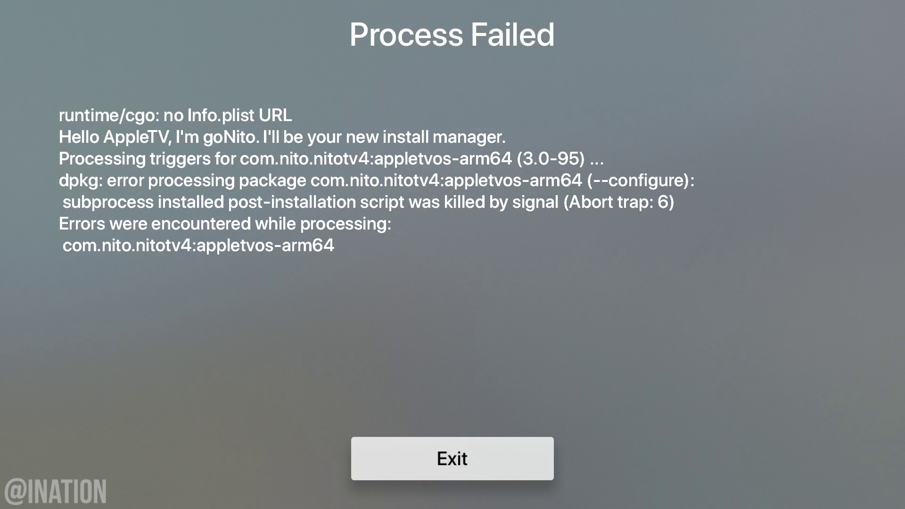
pyautogui.press('Return')
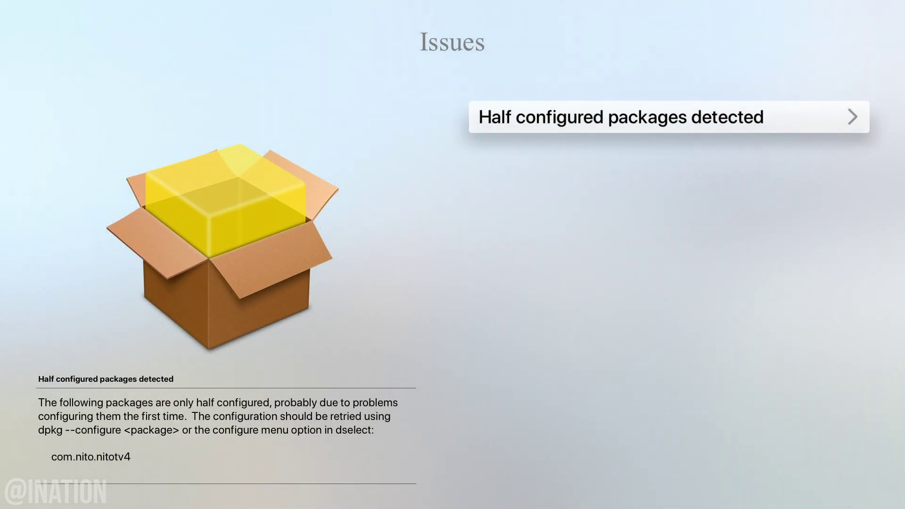
# Step: Run the suggested solution dpkg --configure com.nito.nitotv4 for the half-configured package issue
pyautogui.press('Return')
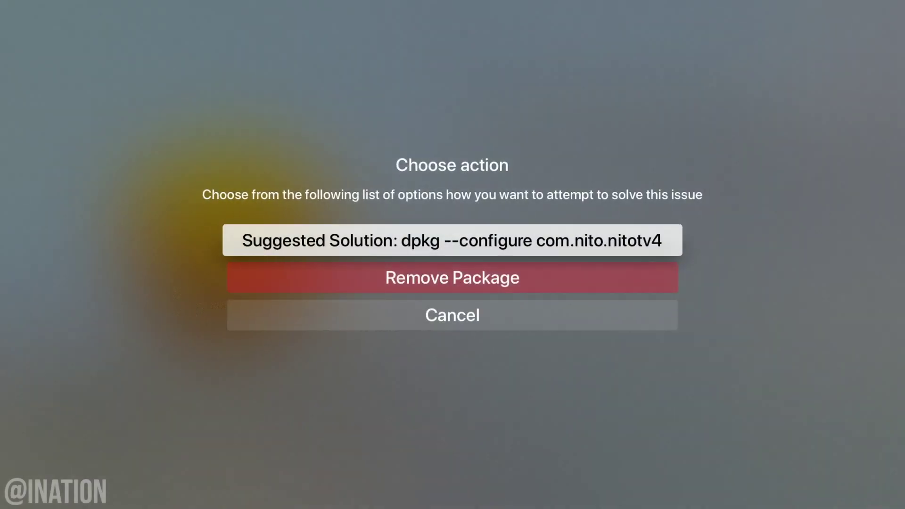
pyautogui.press('Return')
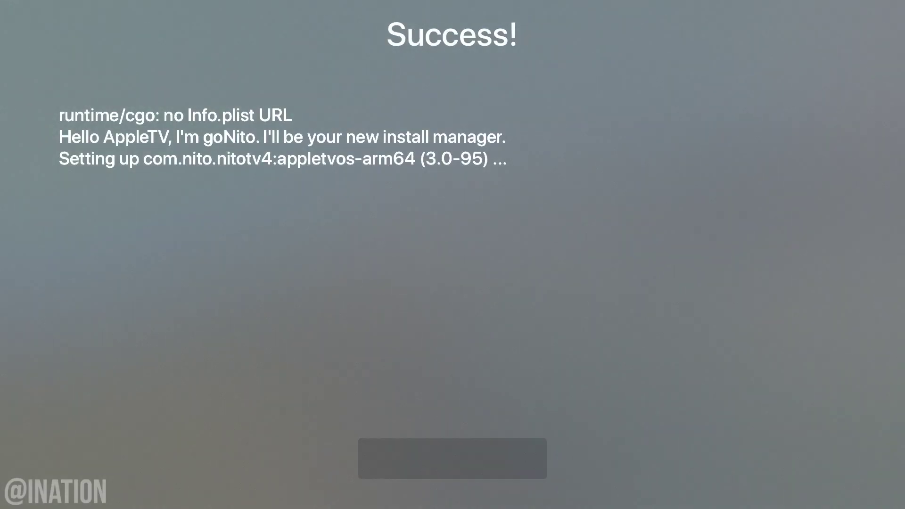
pyautogui.press('Return')
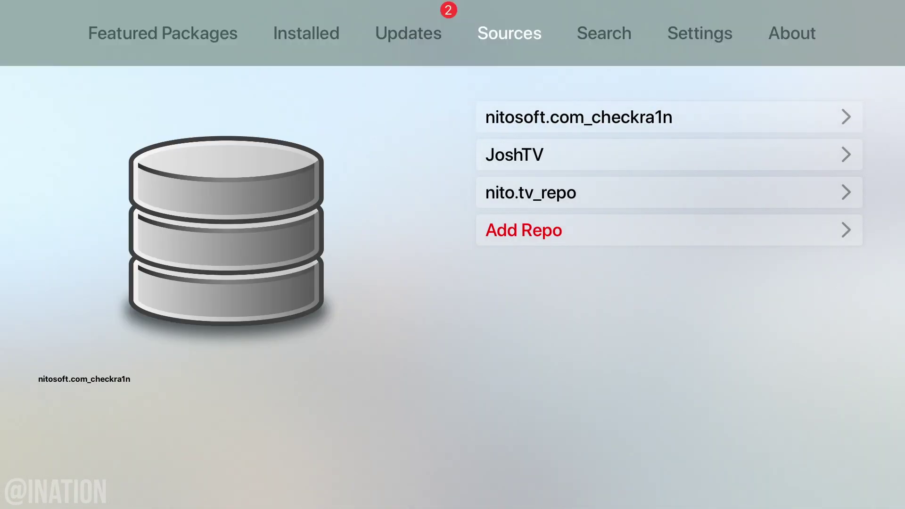
# Step: Update all packages with available updates, SafetyNet and OpenSSH, and return to the updates list
pyautogui.press('Left')
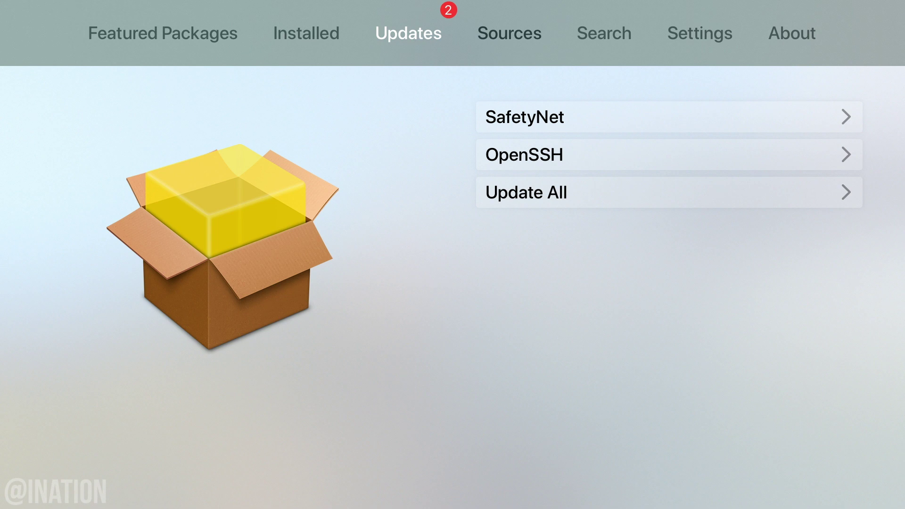
pyautogui.press('Down')
pyautogui.press('Down')
pyautogui.press('Down')
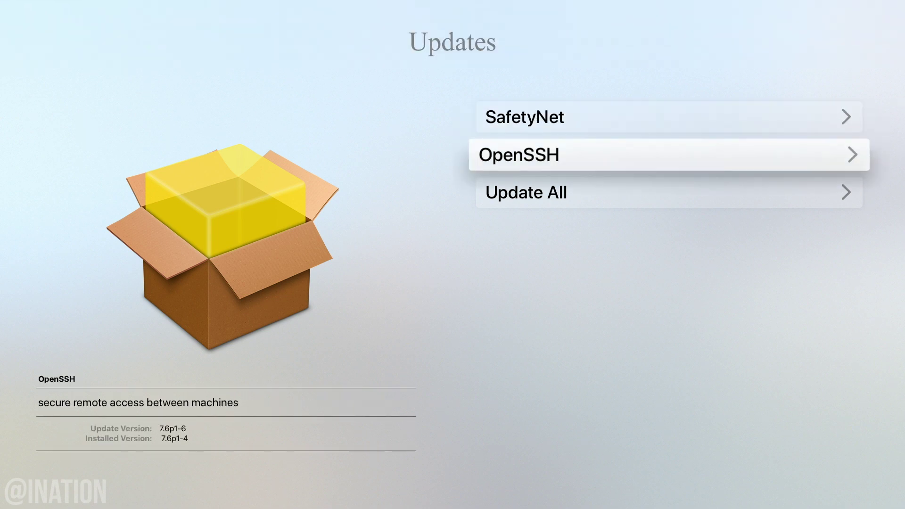
pyautogui.press('Return')
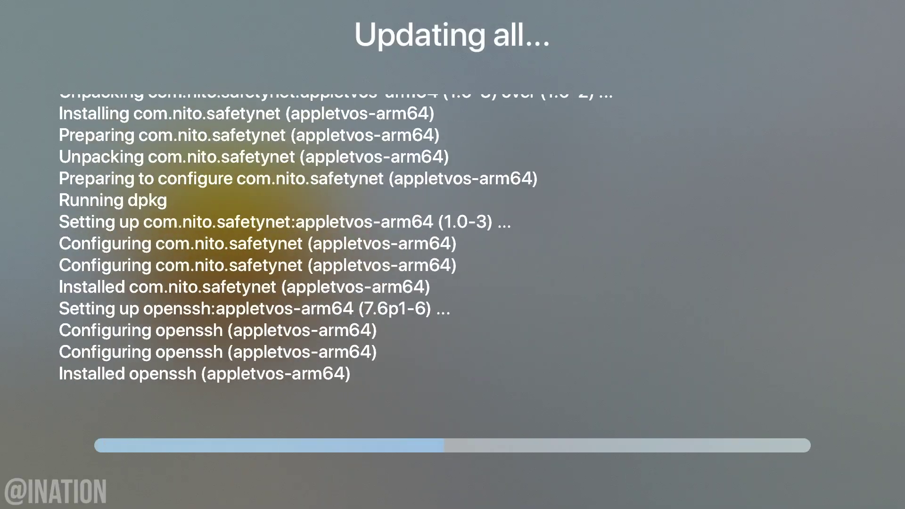
pyautogui.press('Return')
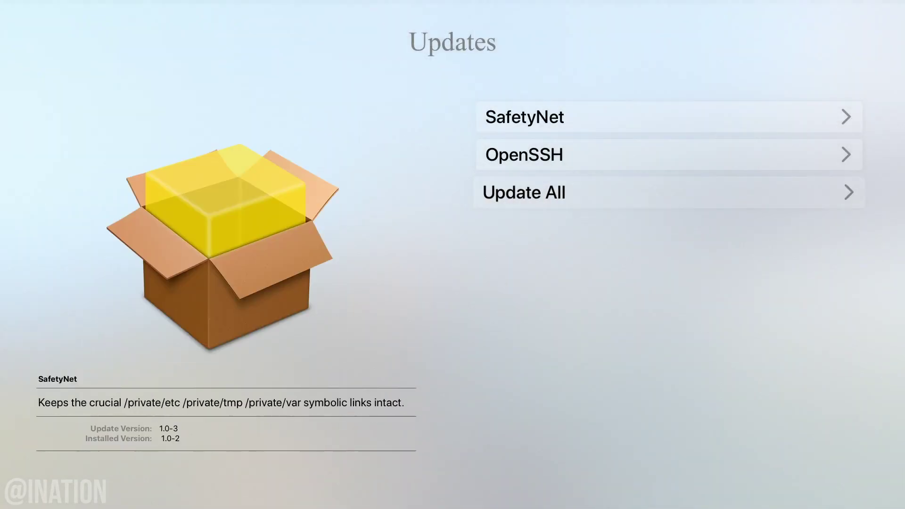
# Step: Install Kodi-TVOS from the featured packages and leave the installation screen
pyautogui.press('Left')
pyautogui.press('Left')
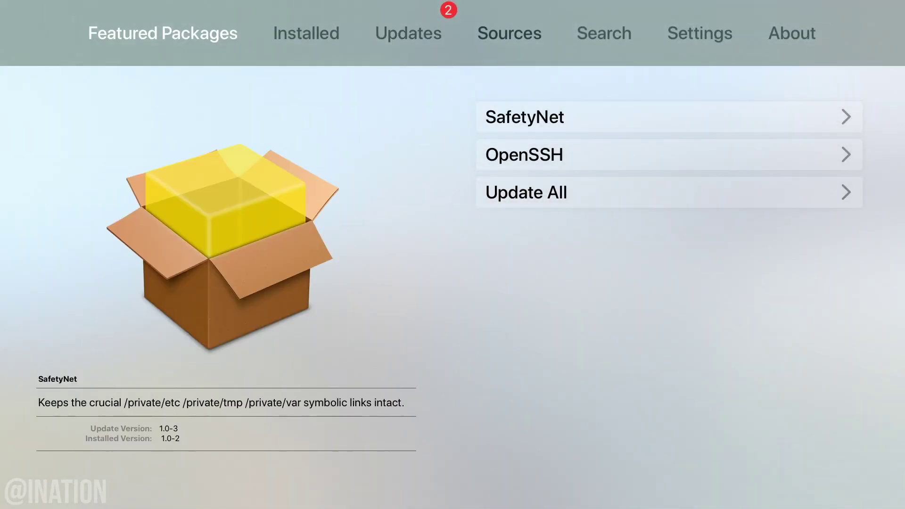
pyautogui.press('Down')
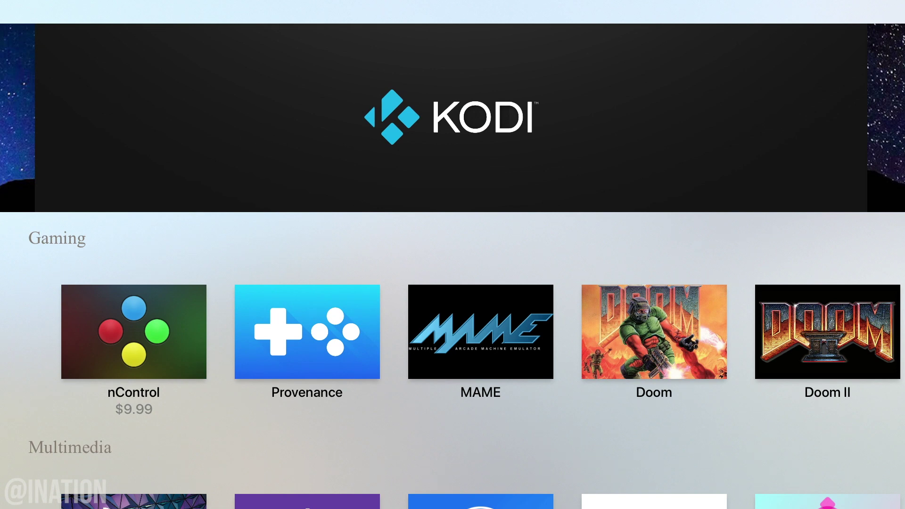
pyautogui.press('Return')
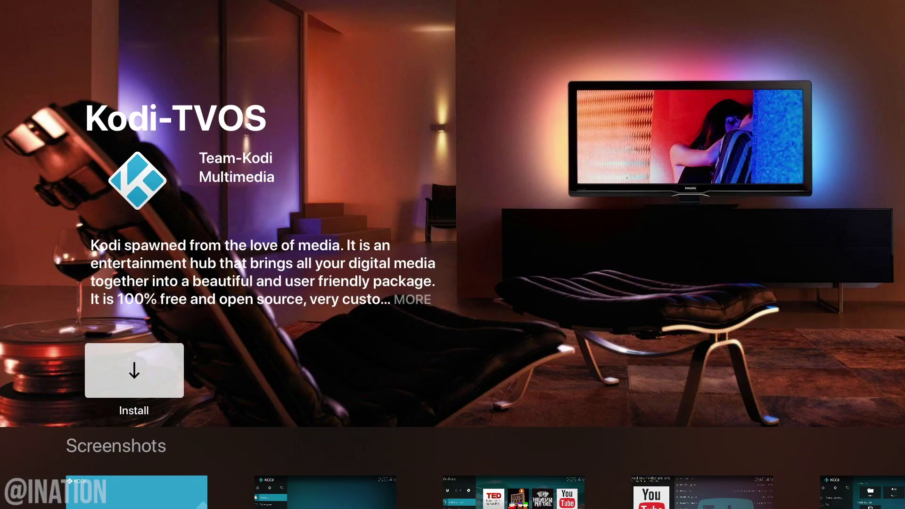
pyautogui.press('Return')
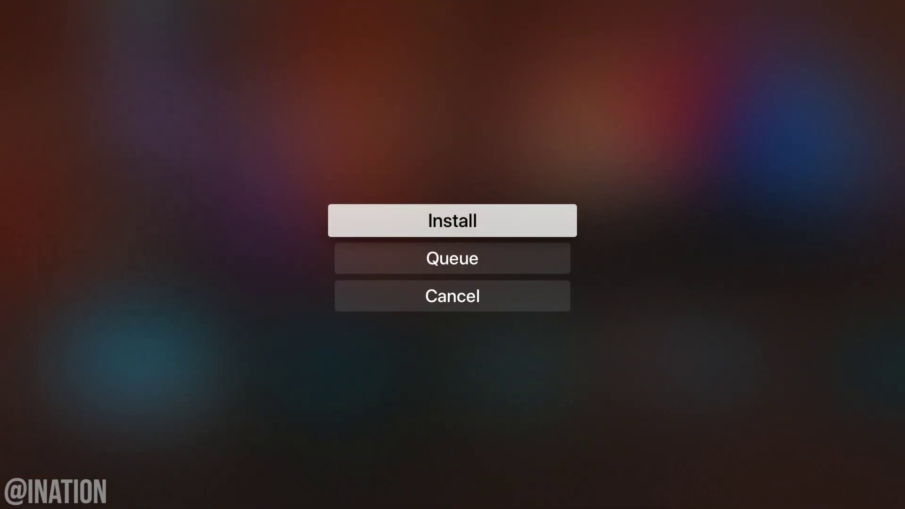
pyautogui.press('Return')
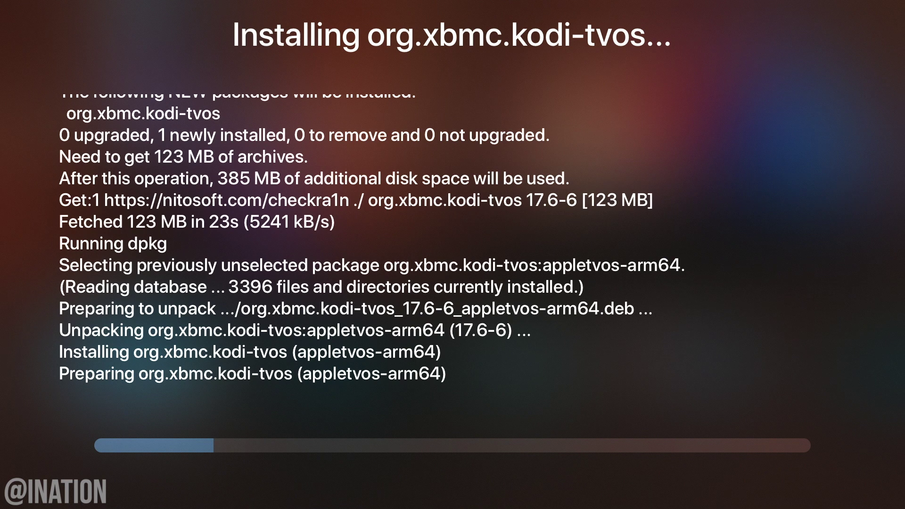
pyautogui.press('Return')
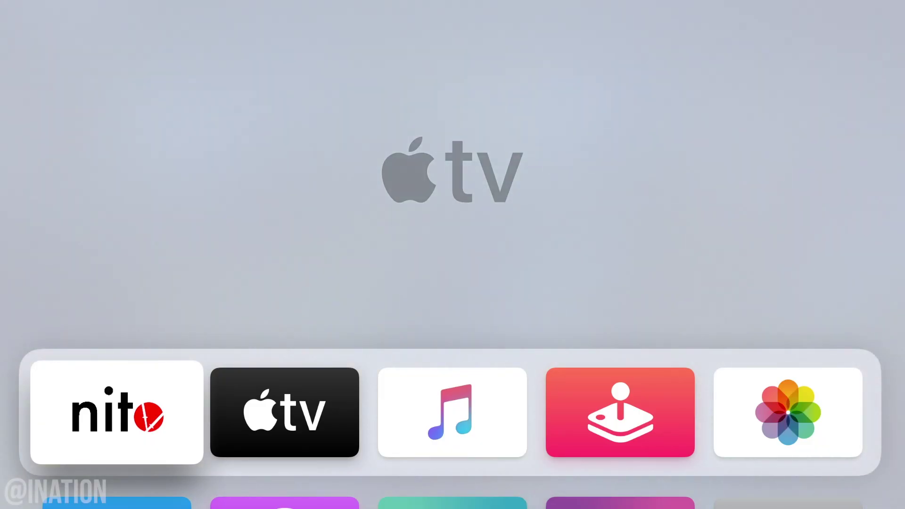
# Step: Switch to Kodi from the Apple TV home screen and open its Interface settings
pyautogui.press('Down')
pyautogui.press('Down')
pyautogui.press('Right')
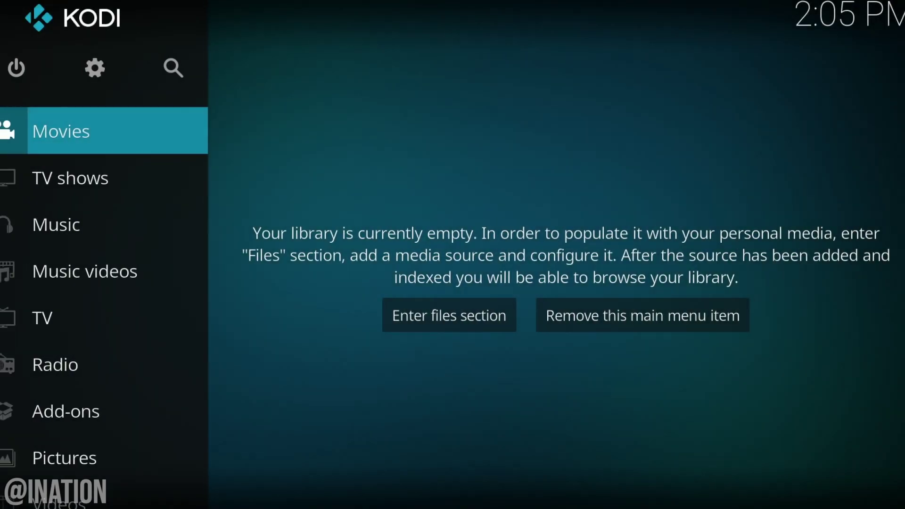
pyautogui.press('Up')
pyautogui.press('Right')
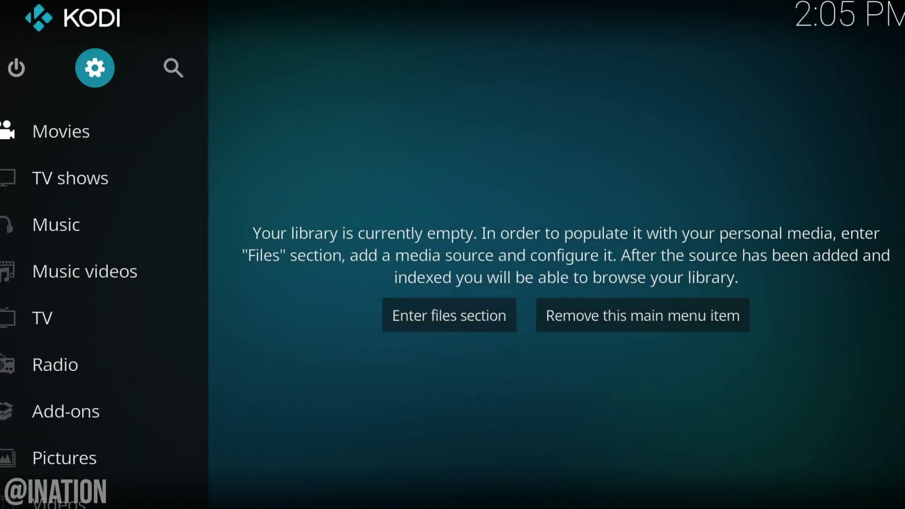
pyautogui.press('Return')
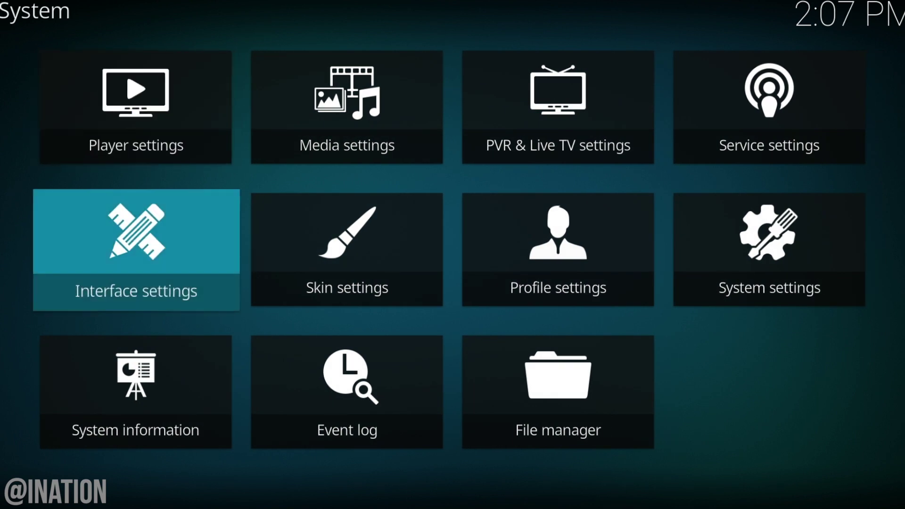
pyautogui.press('Return')
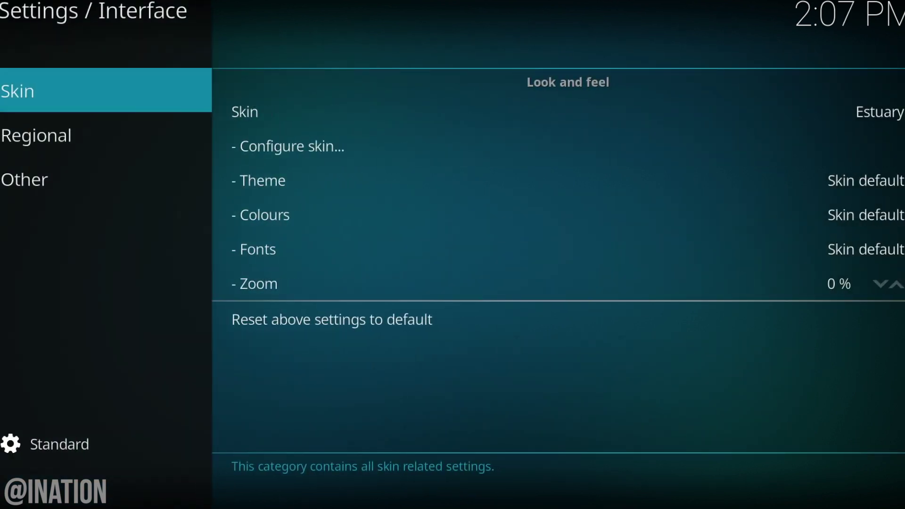
# Step: Set the skin's zoom to -4 % and return to the System page
pyautogui.press('Right')
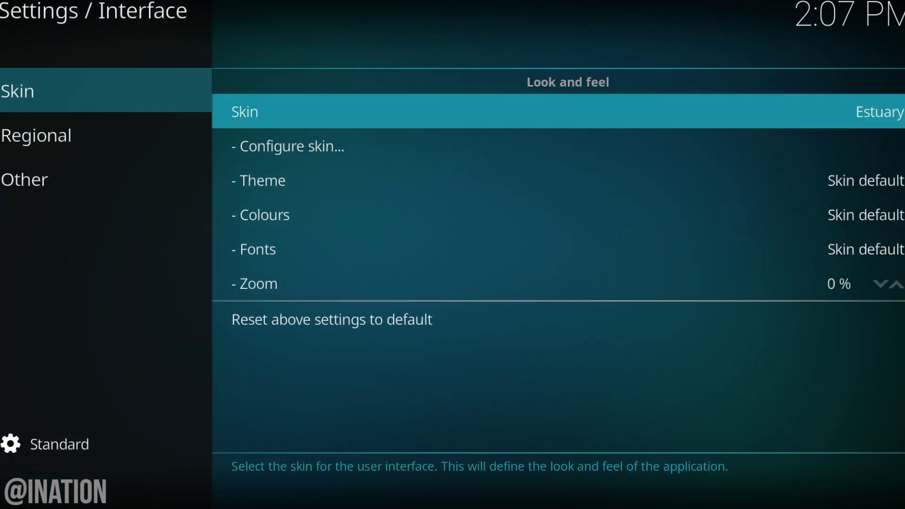
pyautogui.press('Down')
pyautogui.press('Down')
pyautogui.press('Down')
pyautogui.press('Down')
pyautogui.press('Down')
pyautogui.press('Left')
pyautogui.press('Left')
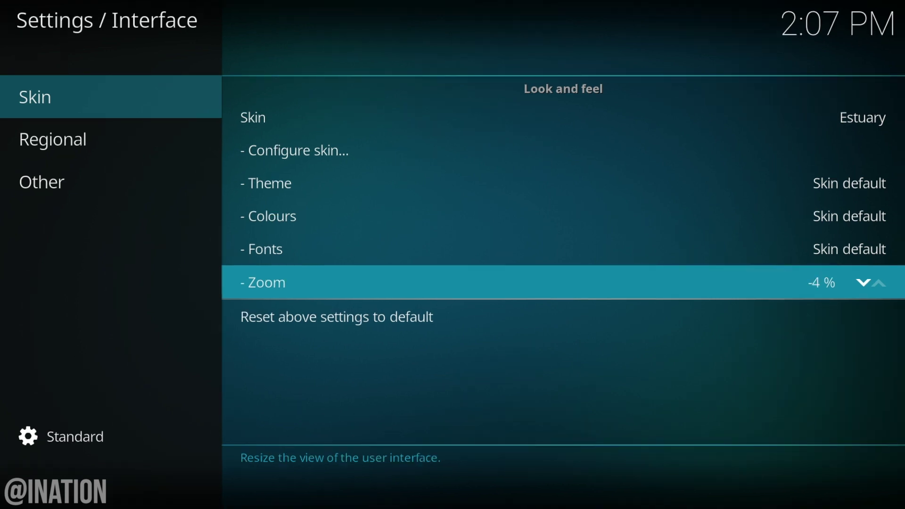
pyautogui.press('Escape')
# Step: Open the Add-ons category of the System settings
pyautogui.press('Right')
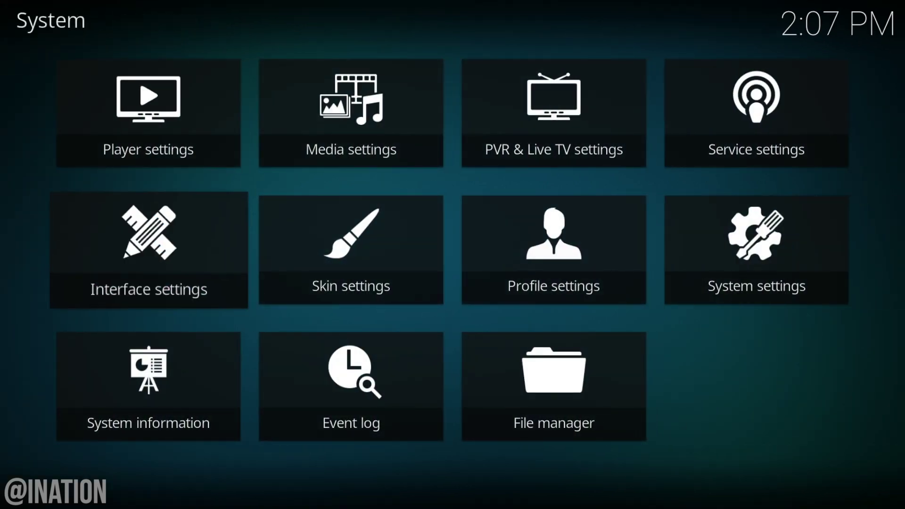
pyautogui.press('Right')
pyautogui.press('Right')
pyautogui.press('Return')
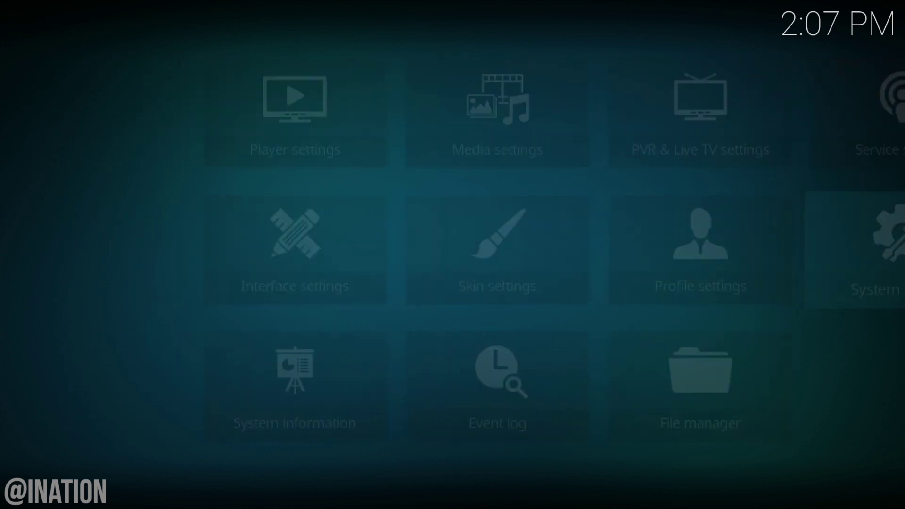
pyautogui.press('Down')
pyautogui.press('Down')
pyautogui.press('Down')
pyautogui.press('Down')
pyautogui.press('Down')
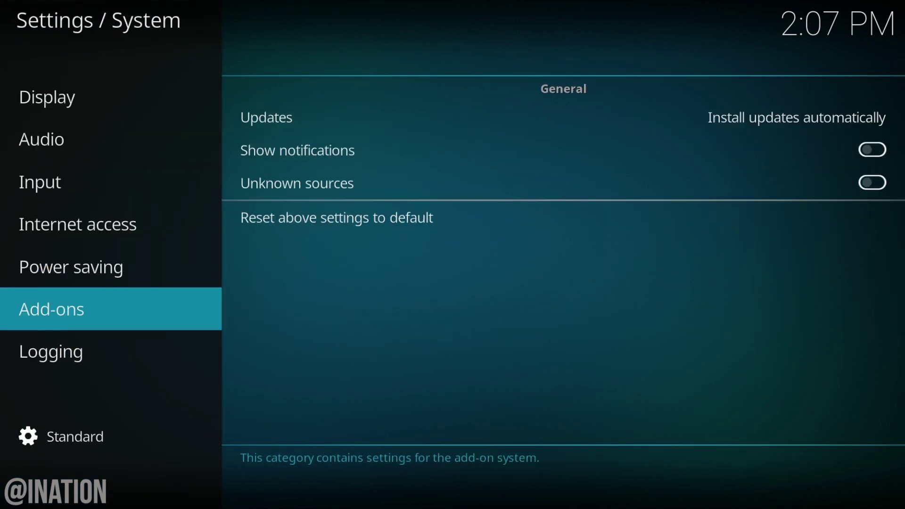
# Step: Enable installing add-ons from unknown sources, accept the warning, and return to the System page
pyautogui.press('Right')
pyautogui.press('Down')
pyautogui.press('Down')
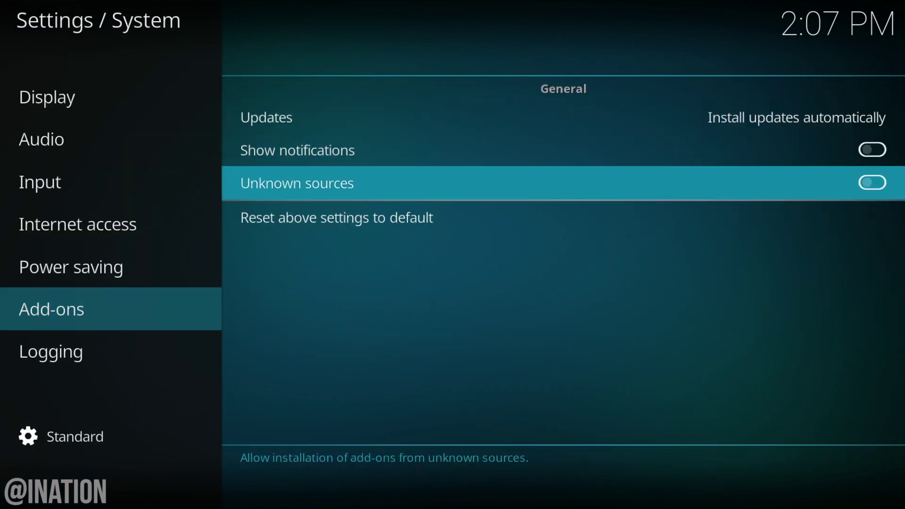
pyautogui.press('Return')
pyautogui.press('Left')
pyautogui.press('Return')
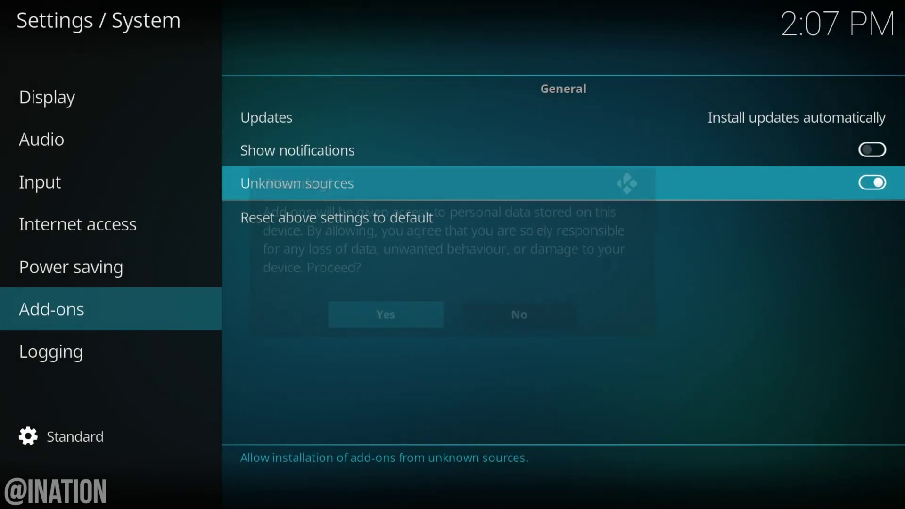
pyautogui.press('Escape')
pyautogui.press('Left')
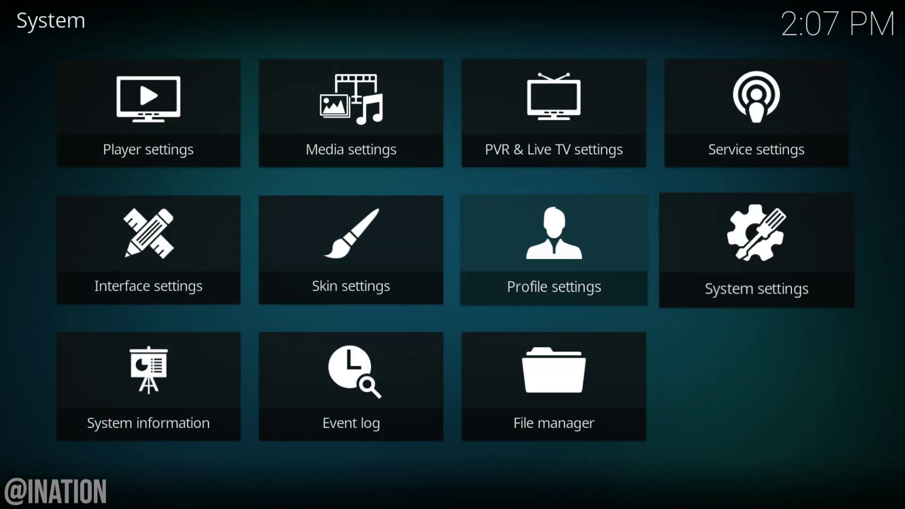
pyautogui.press('Down')
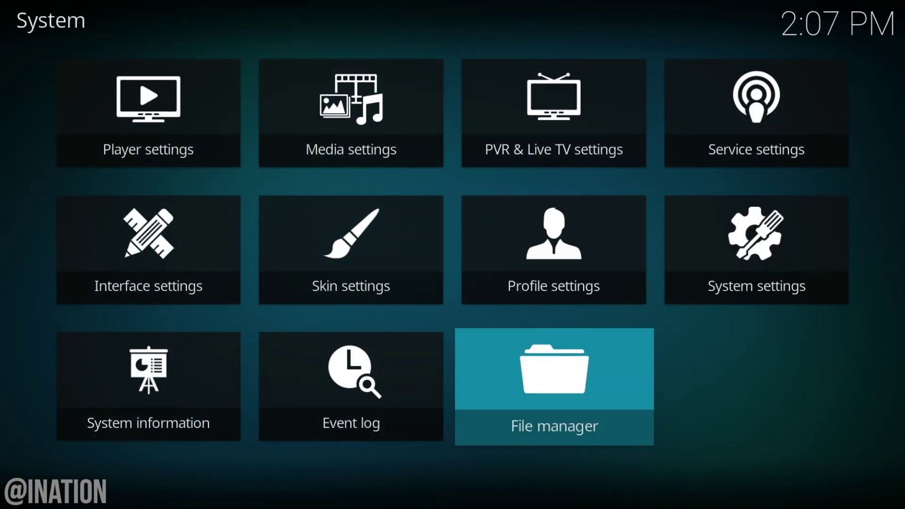
pyautogui.press('Return')
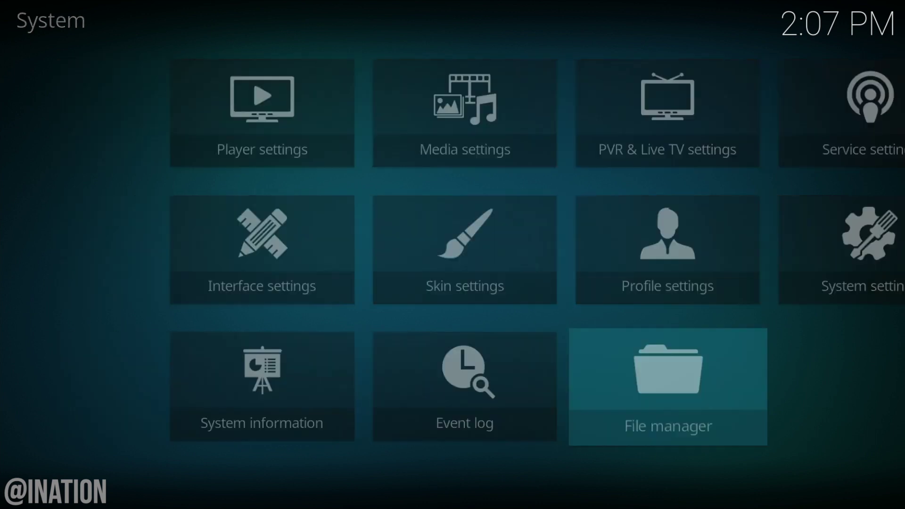
pyautogui.press('Return')
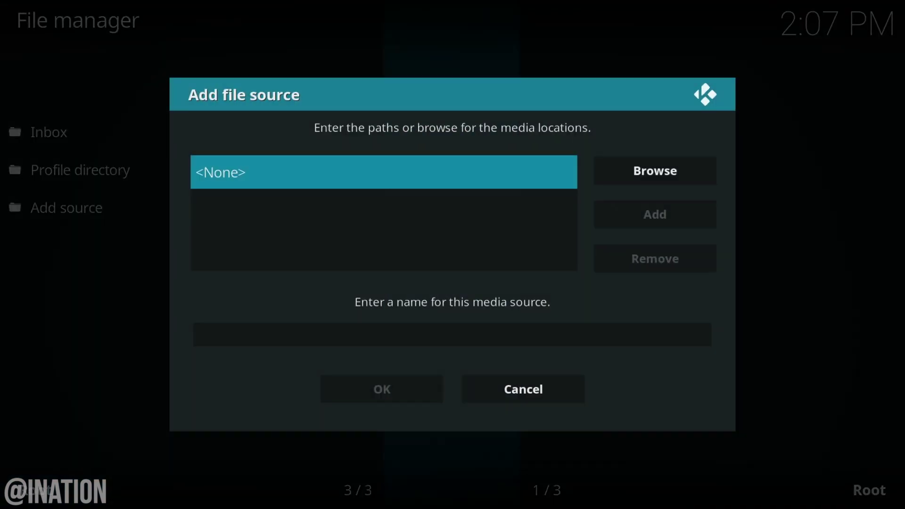
pyautogui.press('Return')
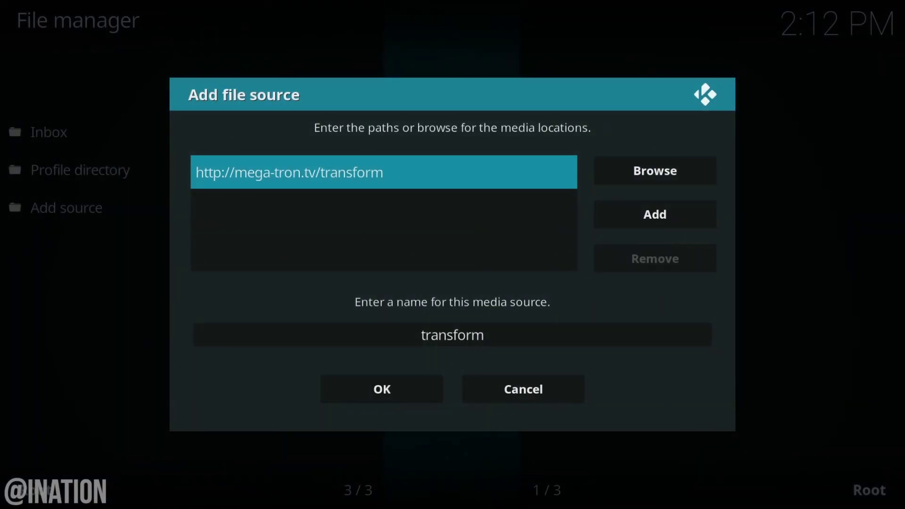
# Step: Name the media source MegaTron, save it, and return to the System page
pyautogui.press('Down')
pyautogui.press('Return')
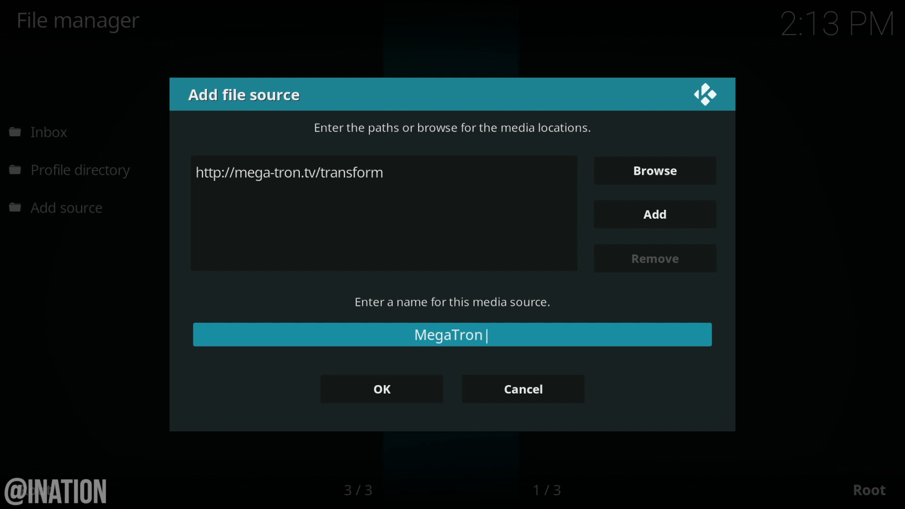
pyautogui.press('Down')
pyautogui.press('Return')
pyautogui.press('Escape')
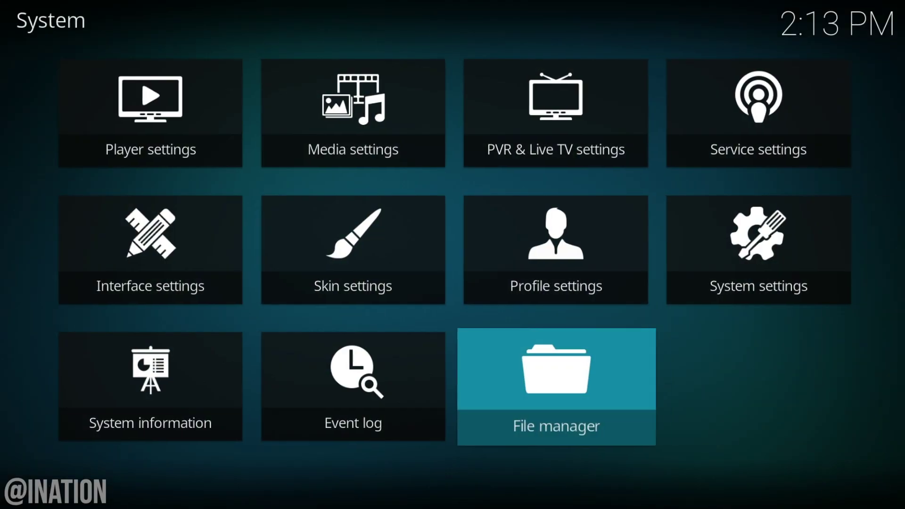
# Step: Leave the System page, go to the Add-ons section from the home screen, and open the add-on browser
pyautogui.press('Escape')
pyautogui.press('Down')
pyautogui.press('Down')
pyautogui.press('Down')
pyautogui.press('Down')
pyautogui.press('Down')
pyautogui.press('Down')
pyautogui.press('Down')
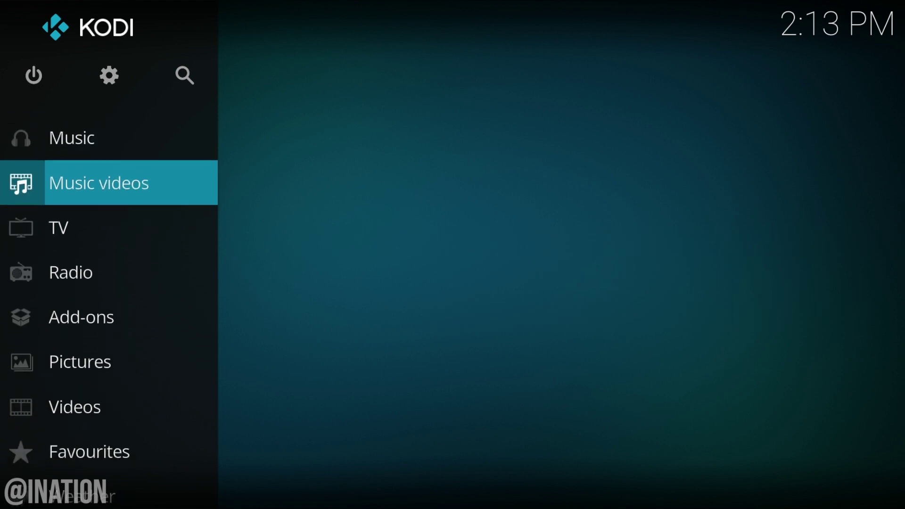
pyautogui.press('Return')
pyautogui.press('Up')
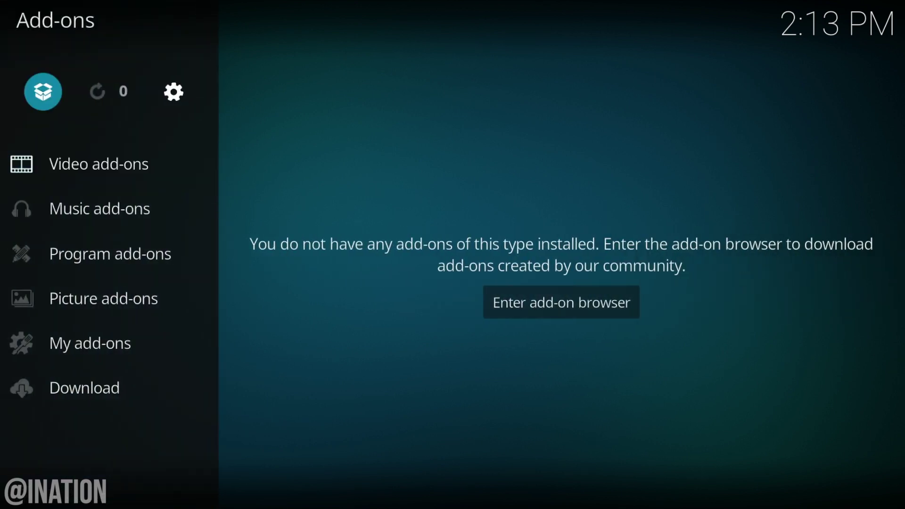
pyautogui.press('Return')
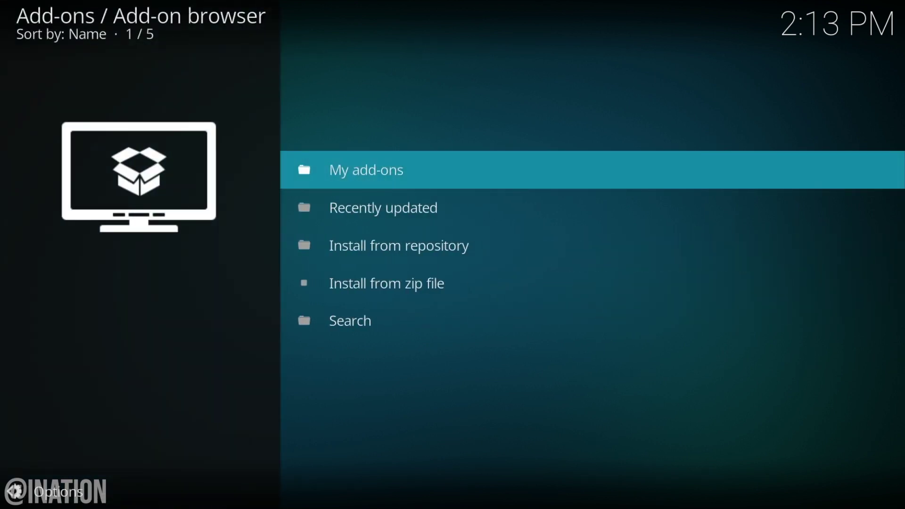
# Step: Start installing an add-on from a zip file and open the MegaTron source
pyautogui.press('Down')
pyautogui.press('Down')
pyautogui.press('Down')
pyautogui.press('Return')
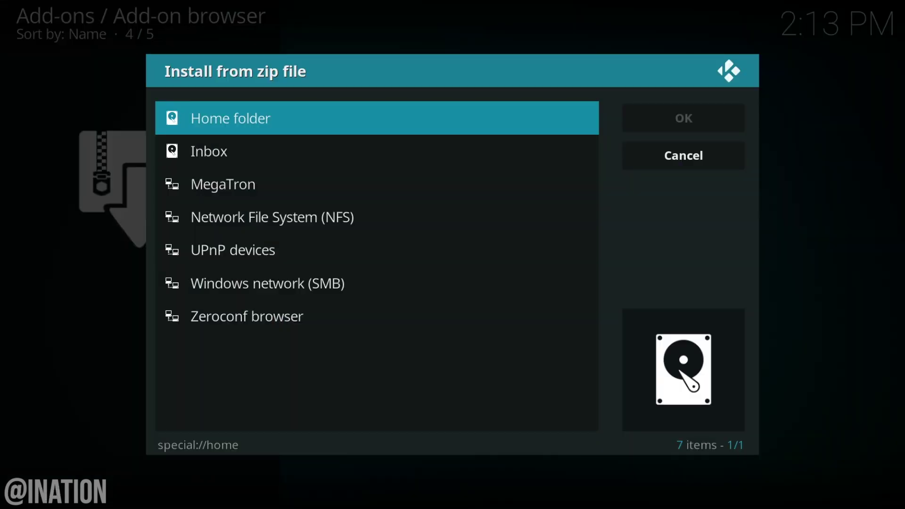
pyautogui.press('Down')
pyautogui.press('Down')
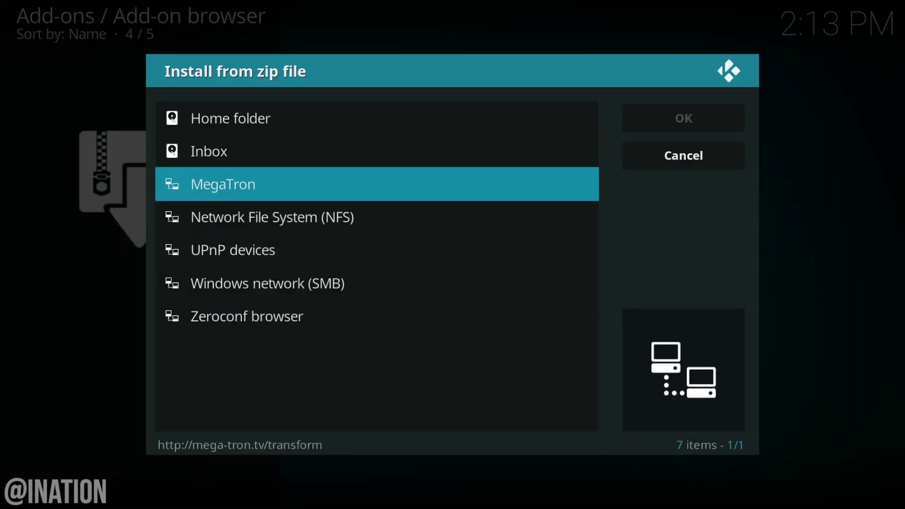
pyautogui.press('Return')
pyautogui.press('Down')
pyautogui.press('Return')
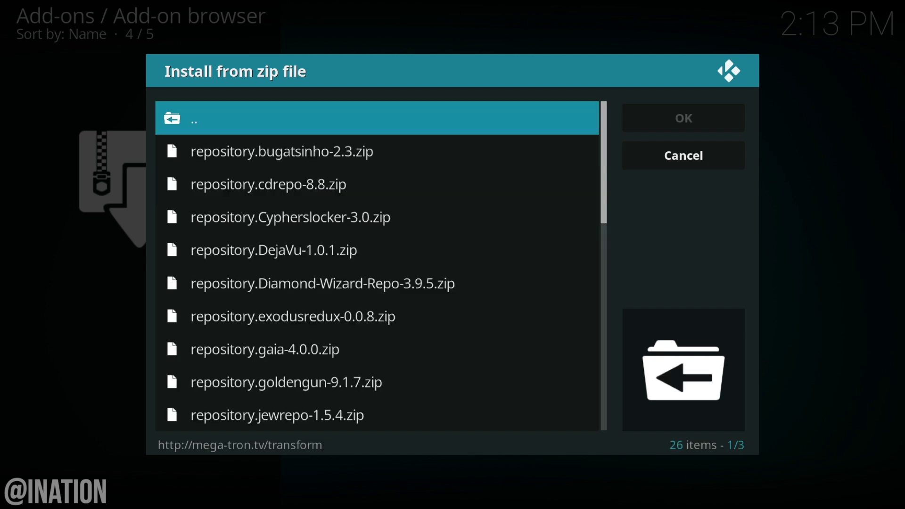
# Step: Install the Exodus Redux repository from repository.exodusredux-0.0.8.zip
pyautogui.press('Down')
pyautogui.press('Down')
pyautogui.press('Down')
pyautogui.press('Down')
pyautogui.press('Down')
pyautogui.press('Down')
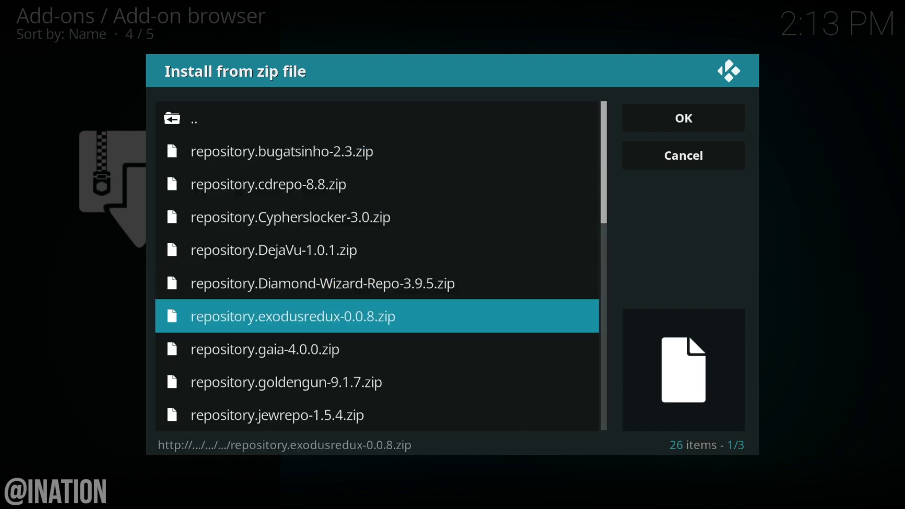
pyautogui.press('Return')
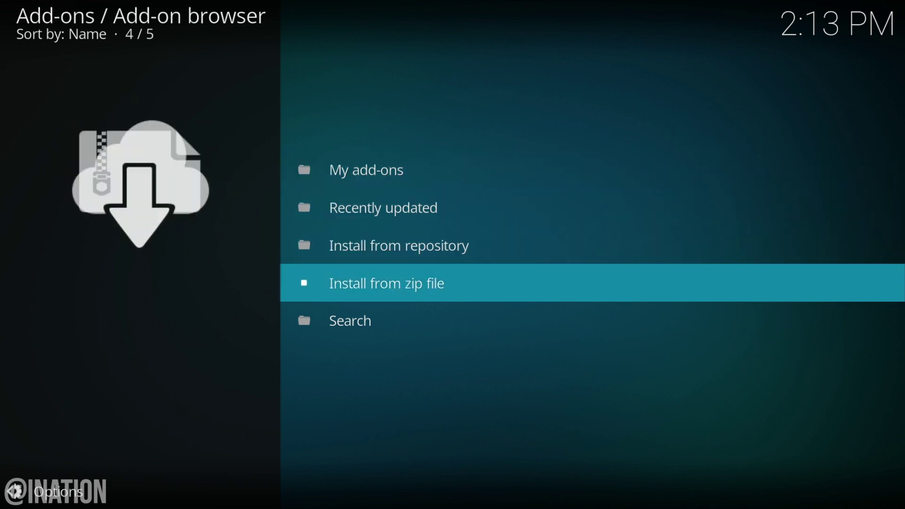
# Step: Start another zip file installation and reopen the MegaTron source
pyautogui.press('Return')
pyautogui.press('Down')
pyautogui.press('Down')
pyautogui.press('Return')
pyautogui.press('Down')
pyautogui.press('Down')
pyautogui.press('Return')
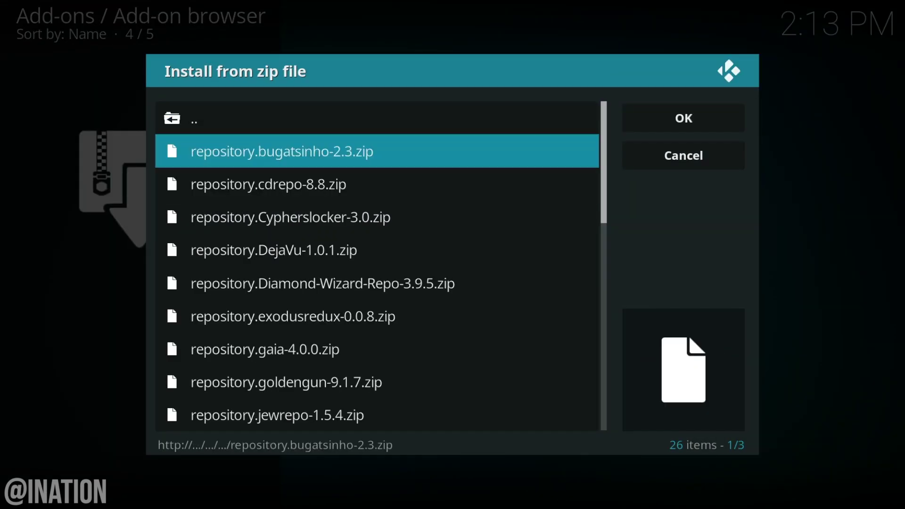
# Step: Install the Kodi Bae repository from repository.kodibae-1.0.0.zip
pyautogui.press('Down')
pyautogui.press('Down')
pyautogui.press('Down')
pyautogui.press('Down')
pyautogui.press('Down')
pyautogui.press('Down')
pyautogui.press('Down')
pyautogui.press('Down')
pyautogui.press('Down')
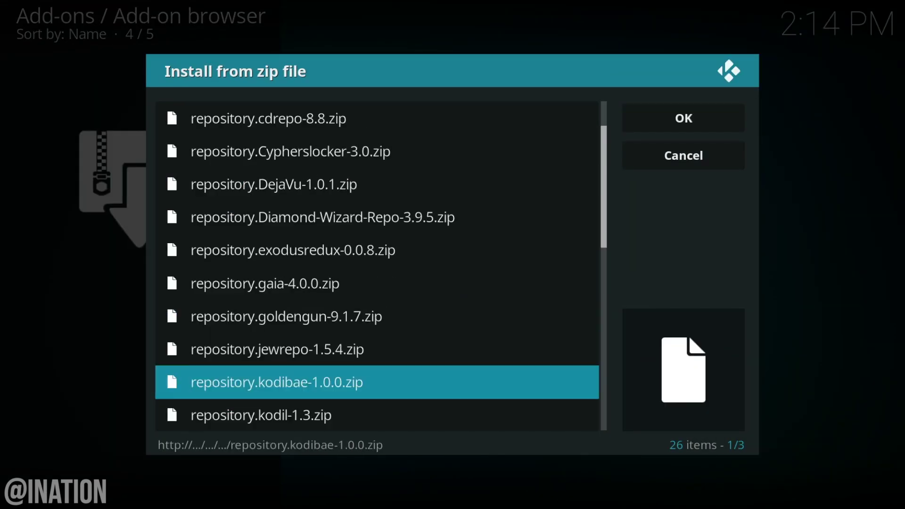
pyautogui.press('Return')
# Step: Open the Kodi Bae Repository among the repositories available for installing add-ons
pyautogui.press('Up')
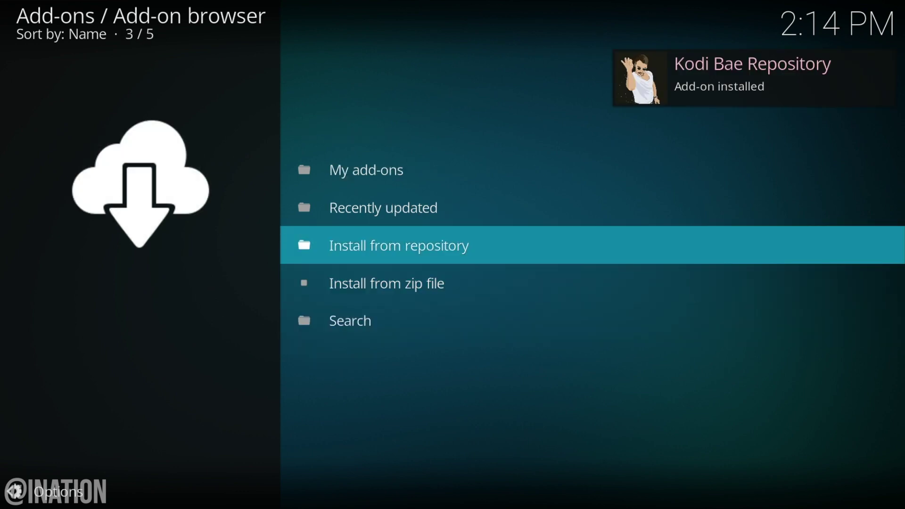
pyautogui.press('Return')
pyautogui.press('Down')
pyautogui.press('Down')
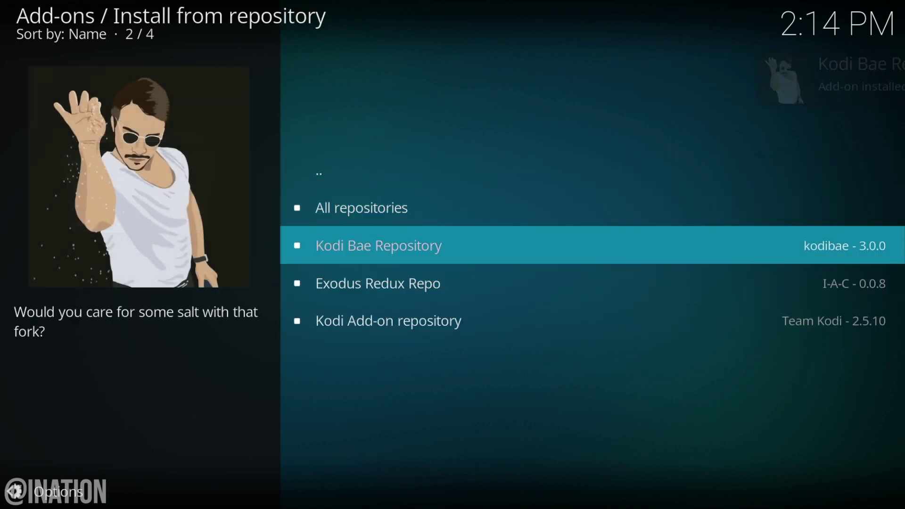
pyautogui.press('Return')
# Step: Install the Exodus add-on from the repository's Video add-ons category
pyautogui.press('Down')
pyautogui.press('Down')
pyautogui.press('Down')
pyautogui.press('Down')
pyautogui.press('Down')
pyautogui.press('Down')
pyautogui.press('Down')
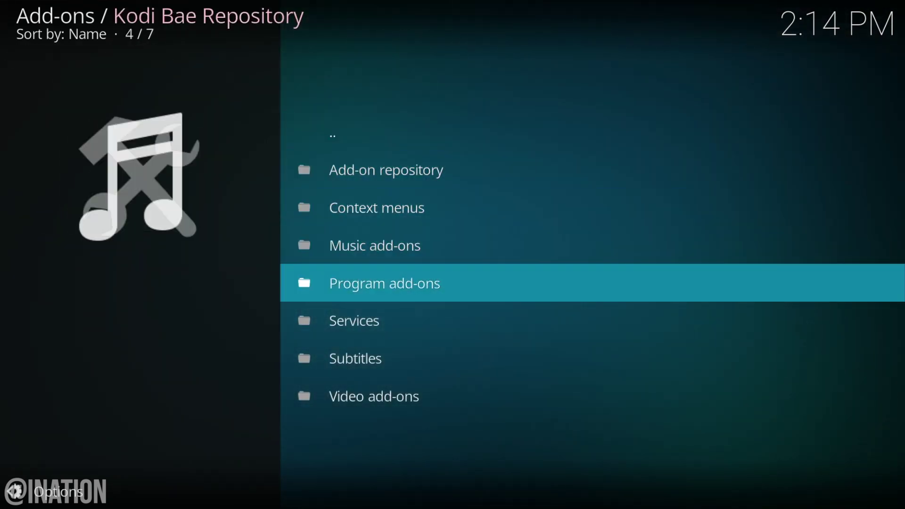
pyautogui.press('Return')
pyautogui.press('Down')
pyautogui.press('Down')
pyautogui.press('Down')
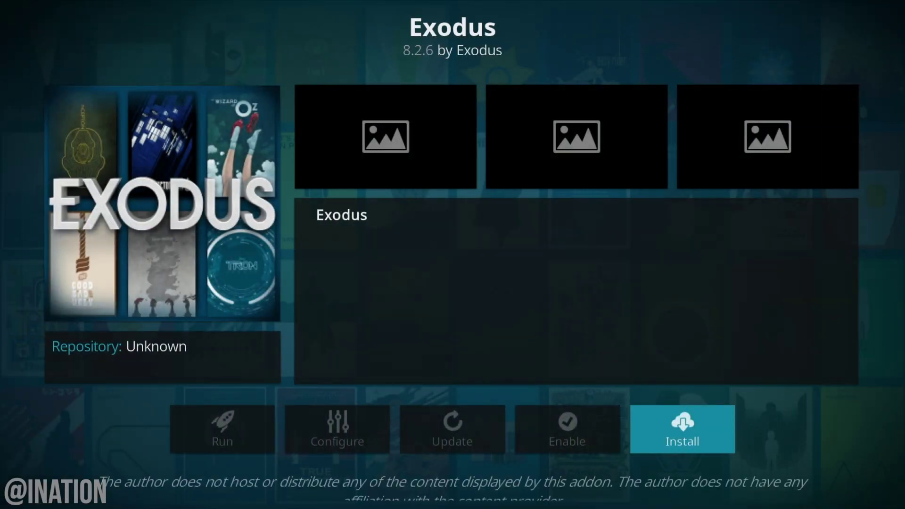
pyautogui.press('Return')
# Step: Return to the repository list and open the Video add-ons category of the Exodus Redux Repo
pyautogui.press('BackSpace')
pyautogui.press('BackSpace')
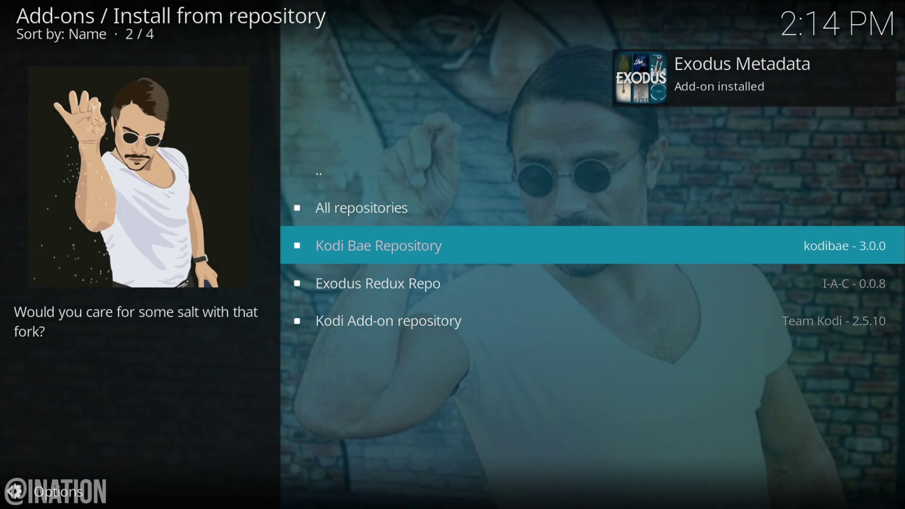
pyautogui.press('Down')
pyautogui.press('Return')
pyautogui.press('Up')
pyautogui.press('Return')
# Step: Install the Exodus Redux video add-on
pyautogui.press('Down')
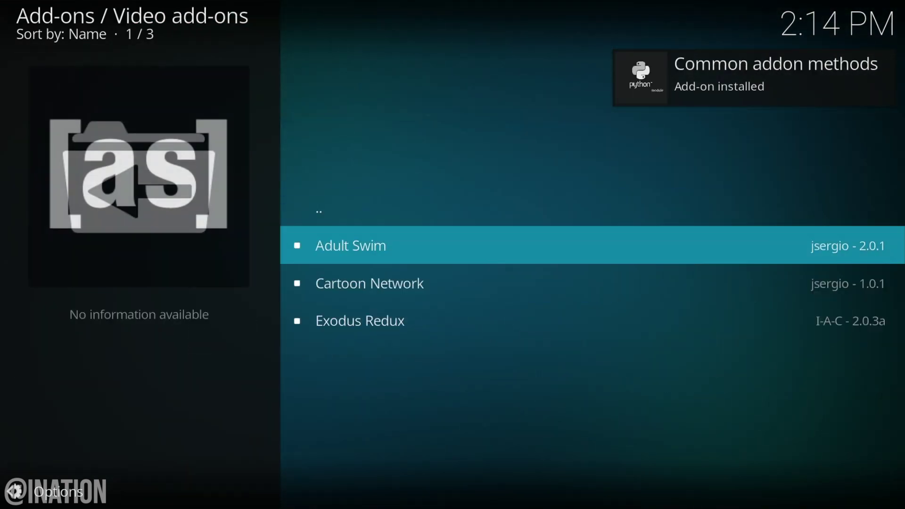
pyautogui.press('Down')
pyautogui.press('Down')
pyautogui.press('Return')
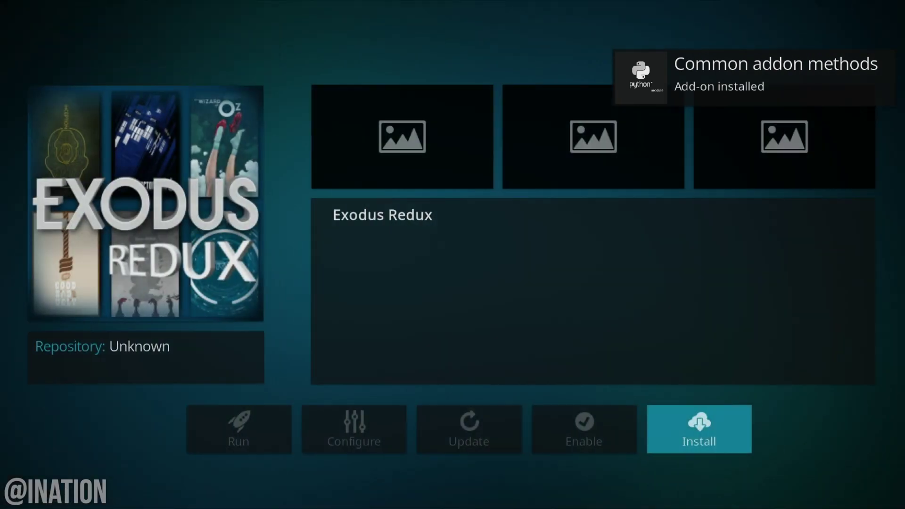
pyautogui.press('Return')
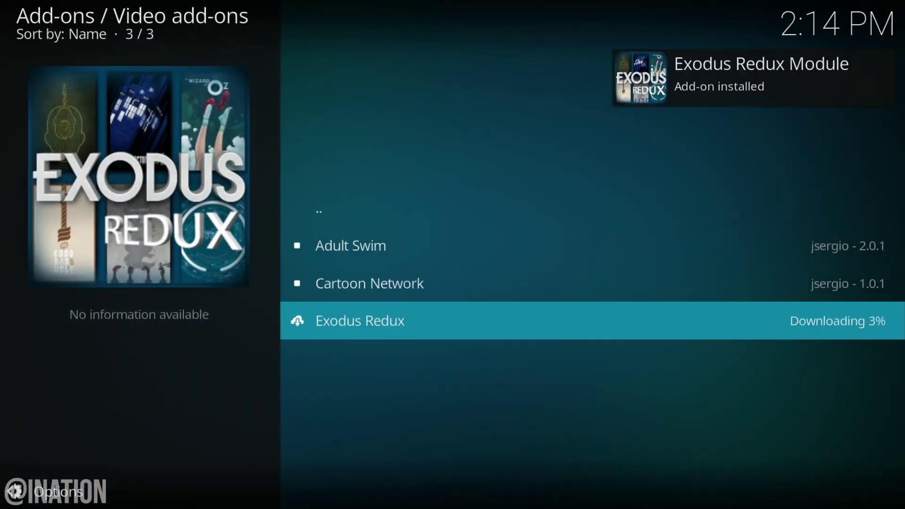
# Step: Install the Cartoon Network video add-on from the Exodus Redux Repo
pyautogui.press('BackSpace')
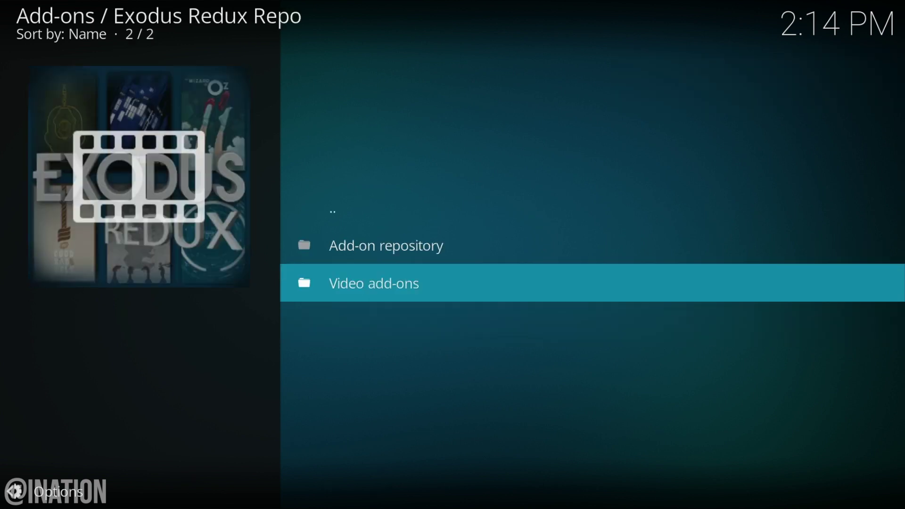
pyautogui.press('Return')
pyautogui.press('Up')
pyautogui.press('Return')
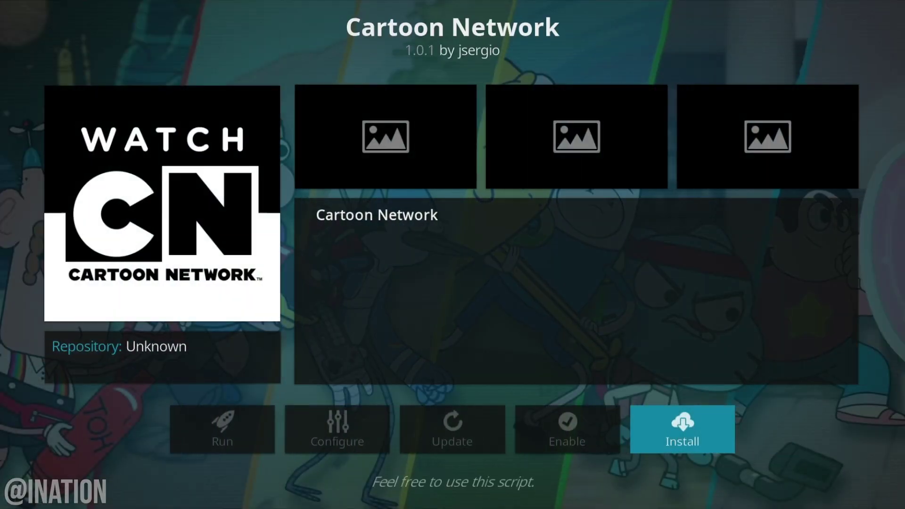
pyautogui.press('Return')
# Step: Go back out of the repository and the add-on browser to the main Add-ons page
pyautogui.press('BackSpace')
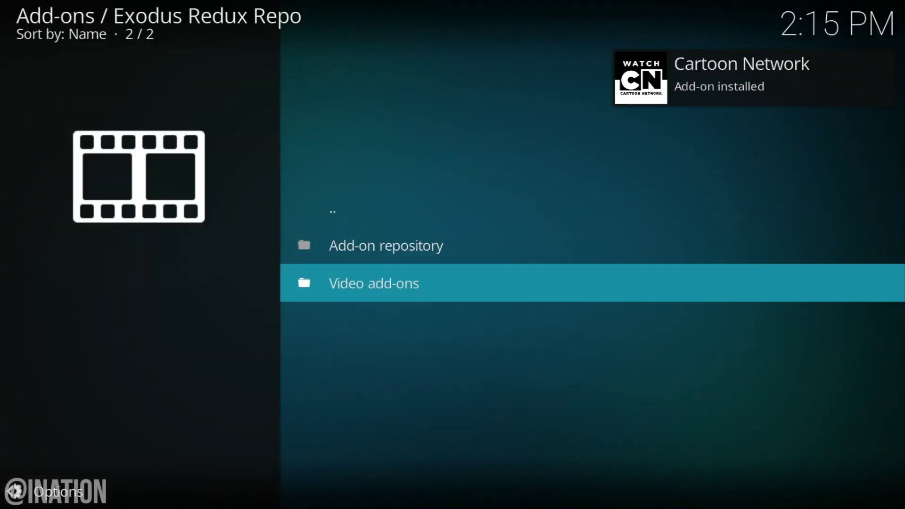
pyautogui.press('BackSpace')
pyautogui.press('BackSpace')
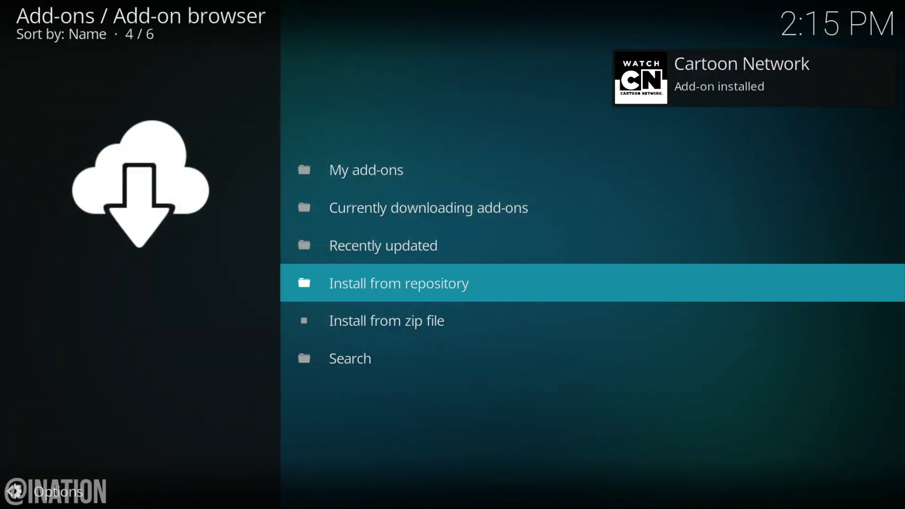
pyautogui.press('BackSpace')
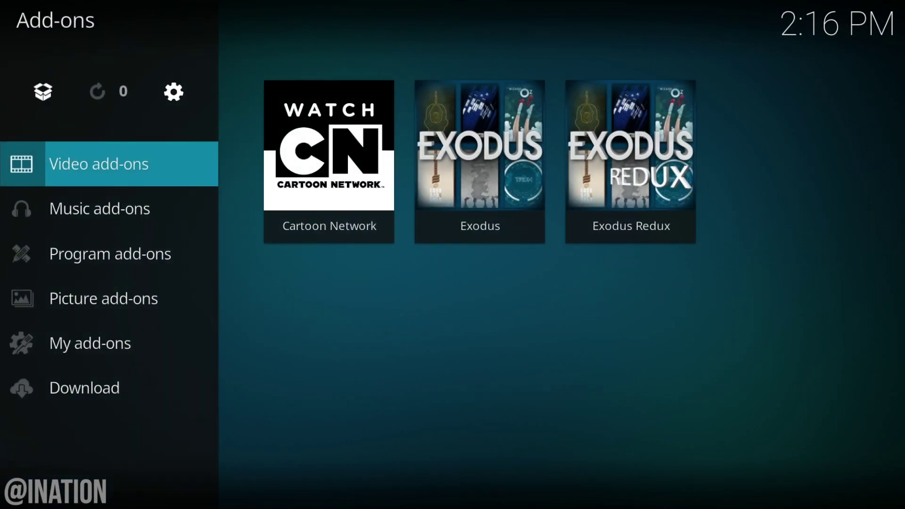